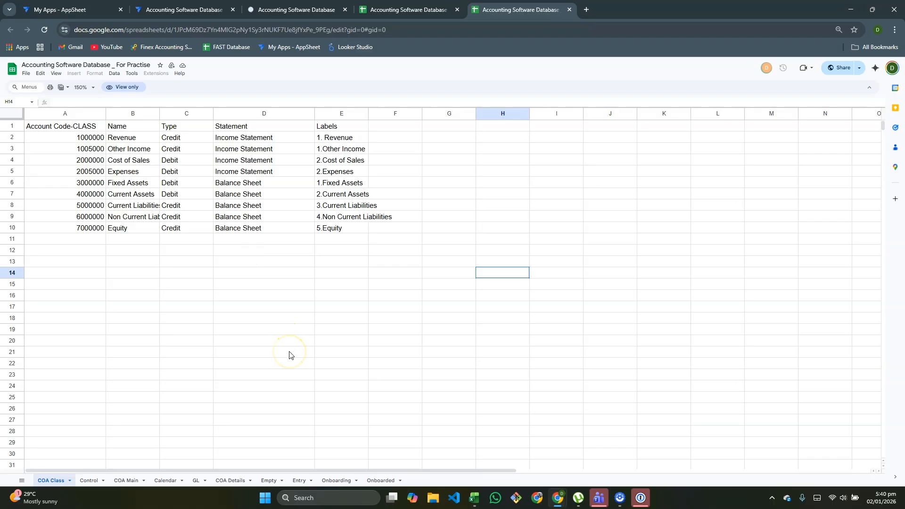
click(321, 342)
click(397, 286)
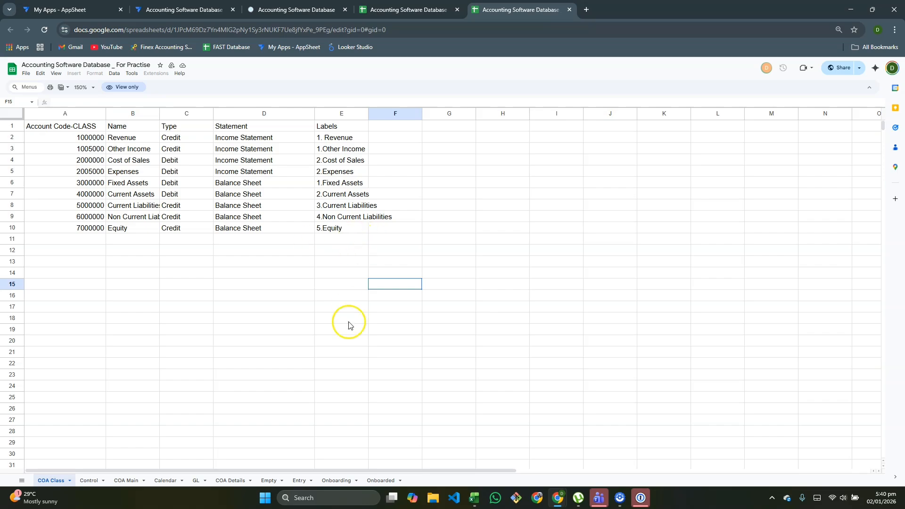
click(291, 262)
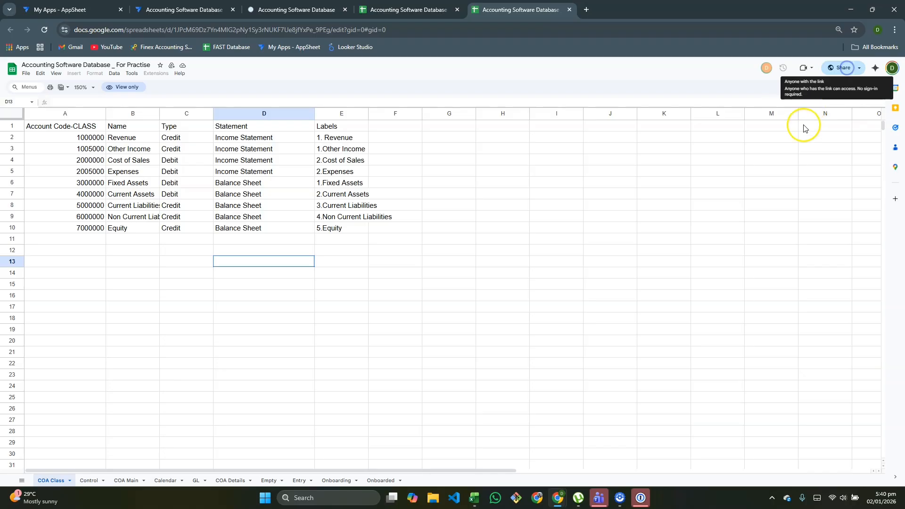
Step: Copy the sharing link of the "Accounting Software Database _ For Practise" spreadsheet and close the sharing dialog
click(830, 75)
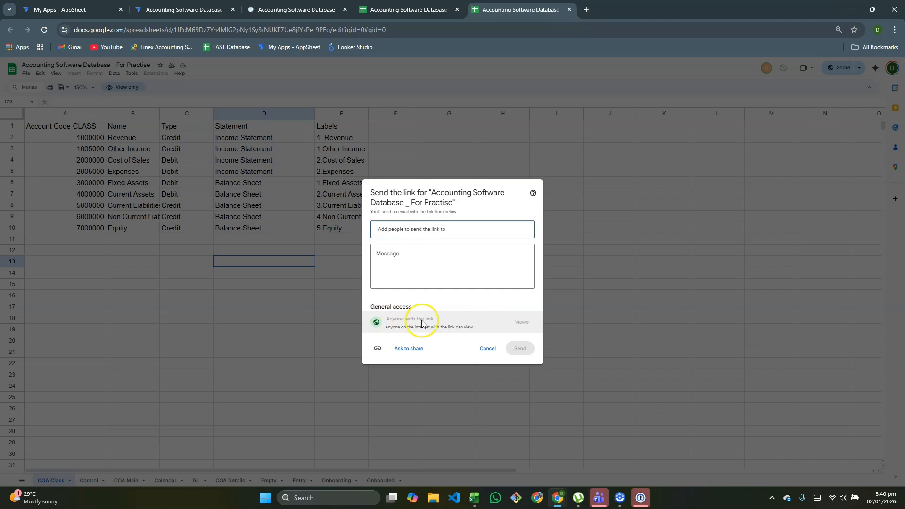
click(377, 348)
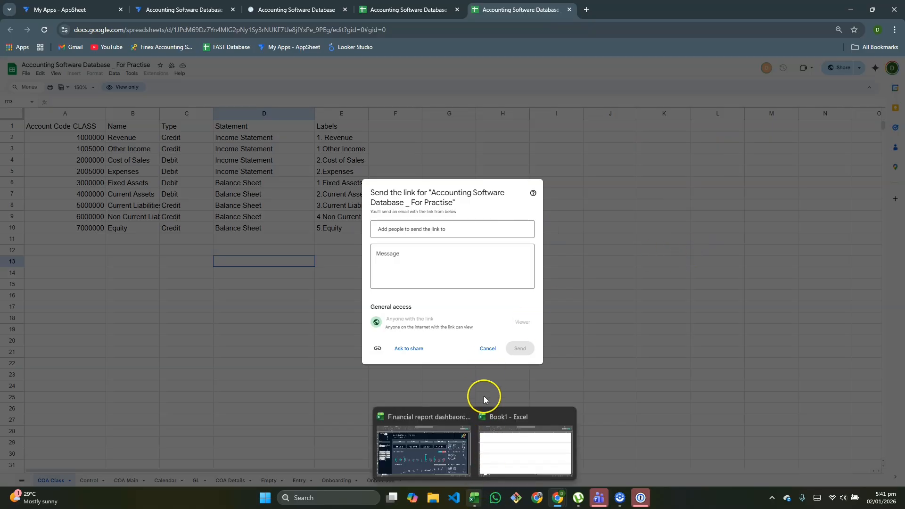
click(488, 348)
Step: Switch to the blank Book1 workbook in Excel, enlarge the view, and paste the copied sharing link into cell C4
mouse_move(475, 498)
click(494, 450)
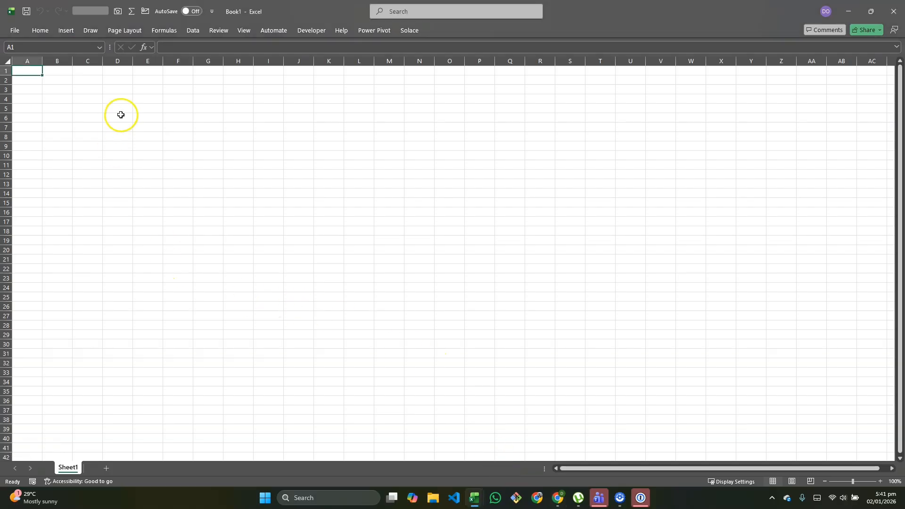
drag(854, 482, 863, 481)
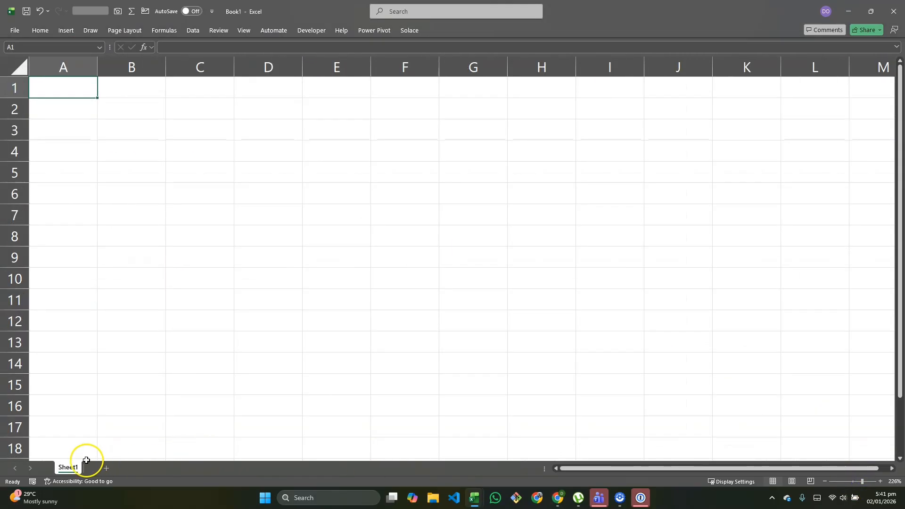
click(228, 156)
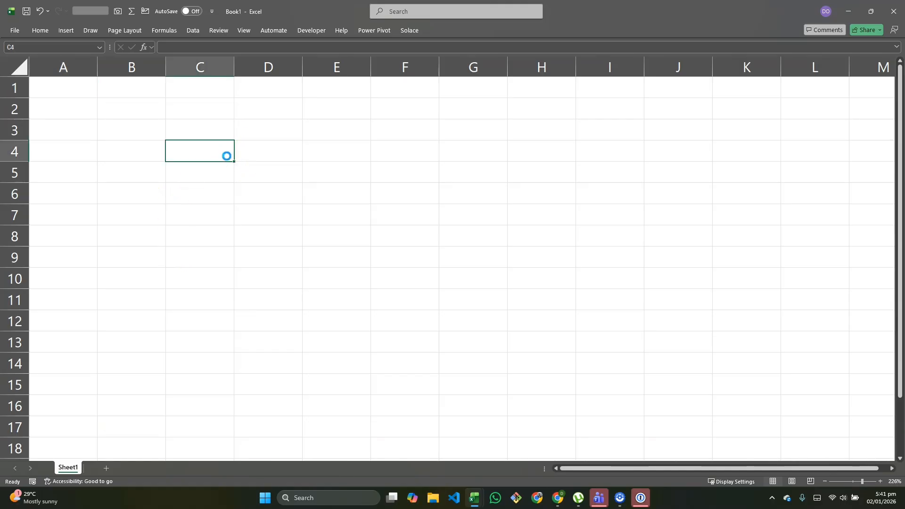
key(ctrl+v)
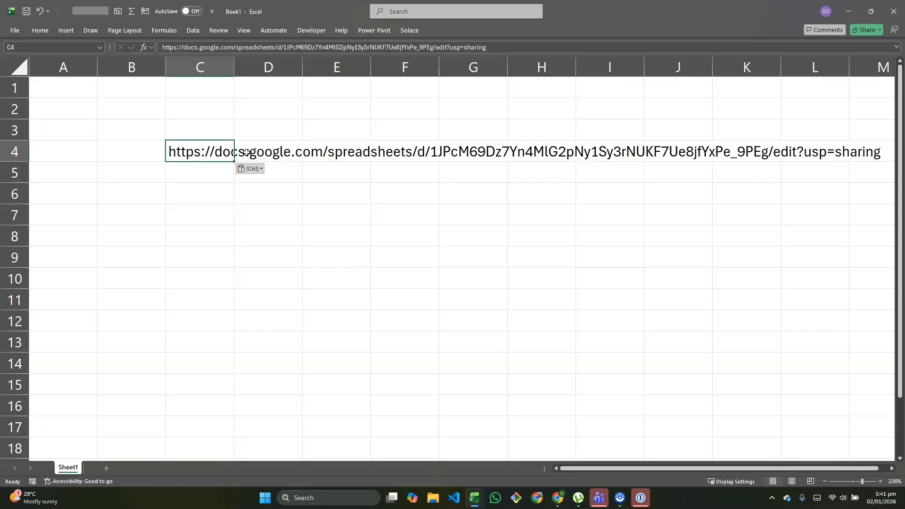
Step: Enter the text /export?format=xlsx&id= in cell C6
click(206, 195)
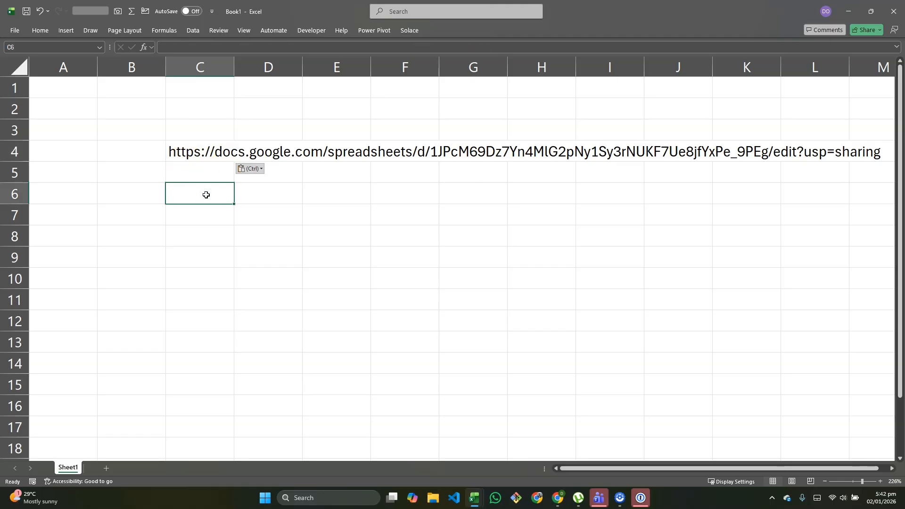
text(/export?format=xlsx&id=)
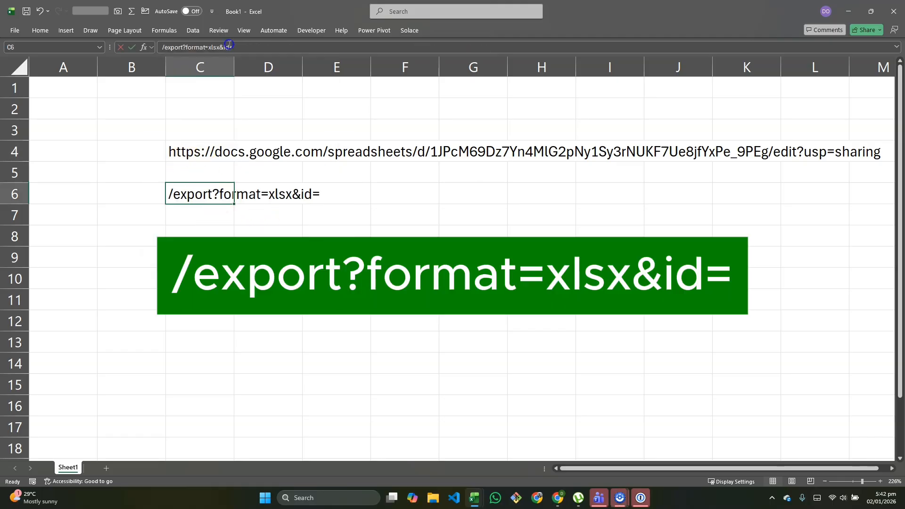
click(159, 46)
shift+click(239, 52)
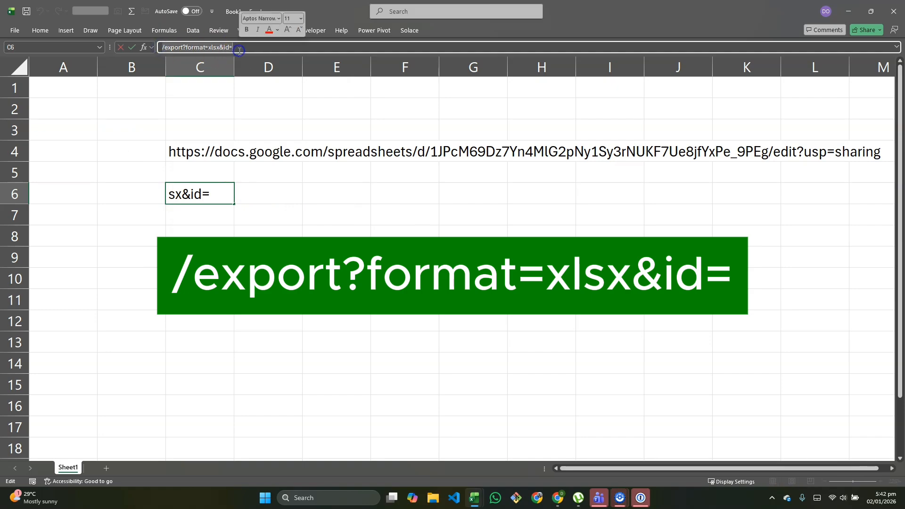
key(Escape)
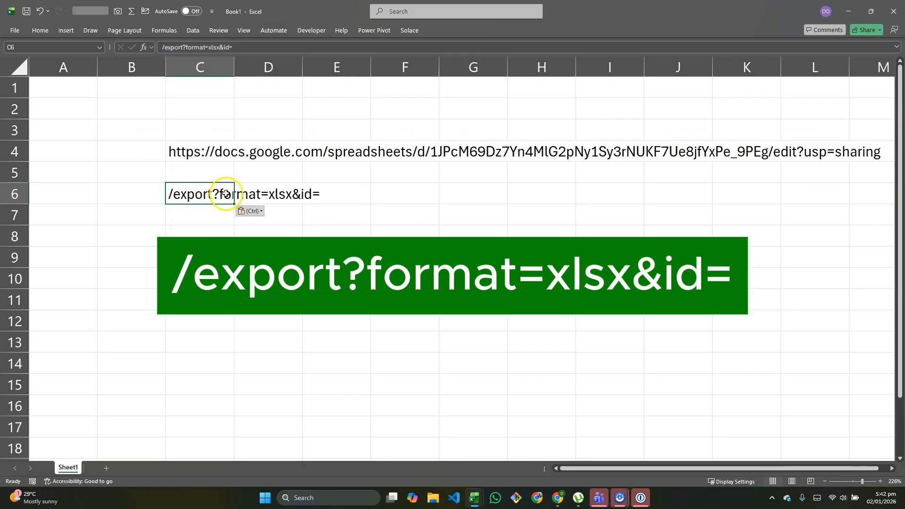
Step: Copy the link in C4 up to the end of the spreadsheet ID, without /edit?usp=sharing, into cell C8
click(192, 154)
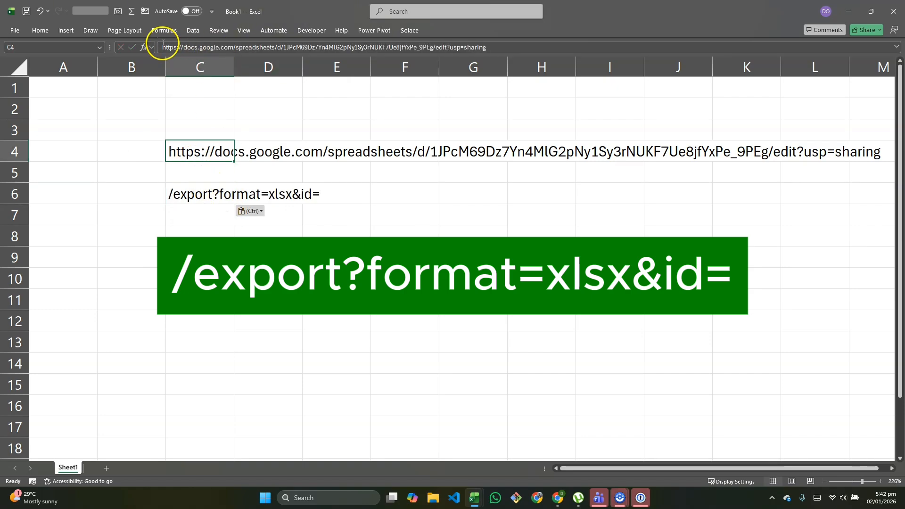
drag(162, 46, 309, 51)
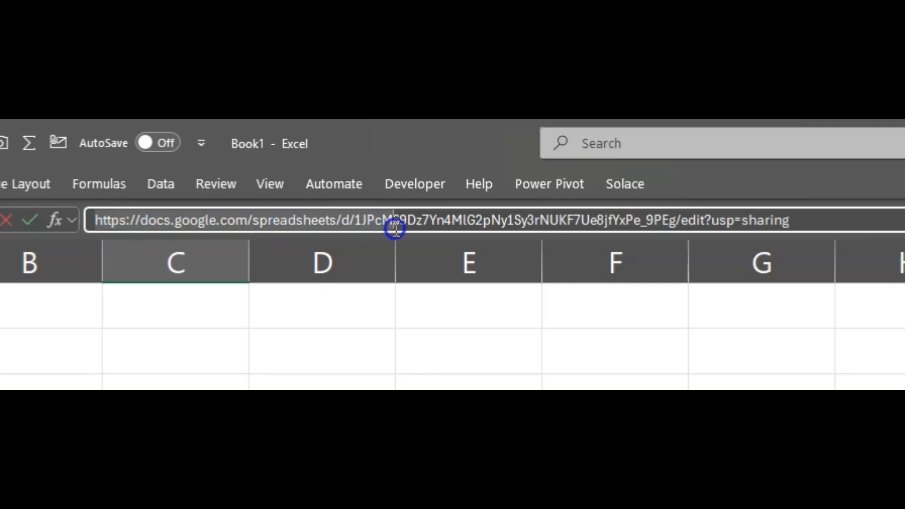
drag(409, 228, 676, 226)
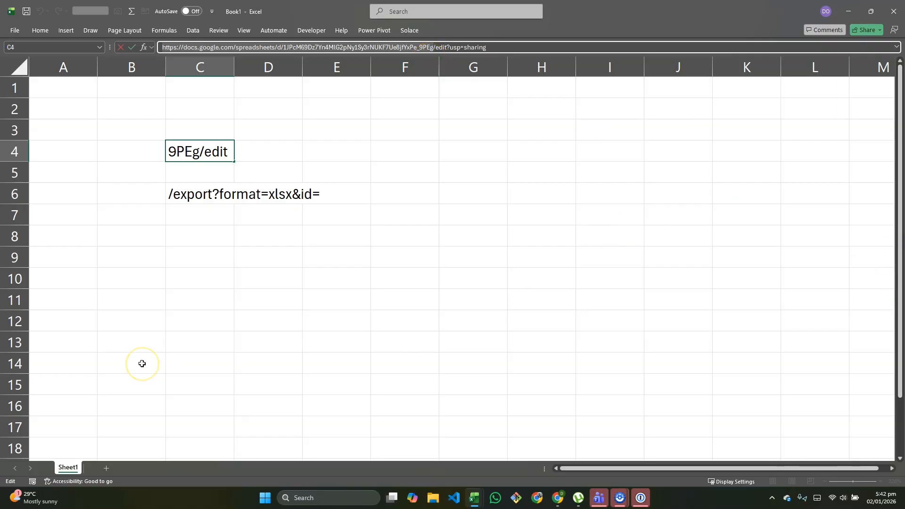
key(Return)
click(200, 229)
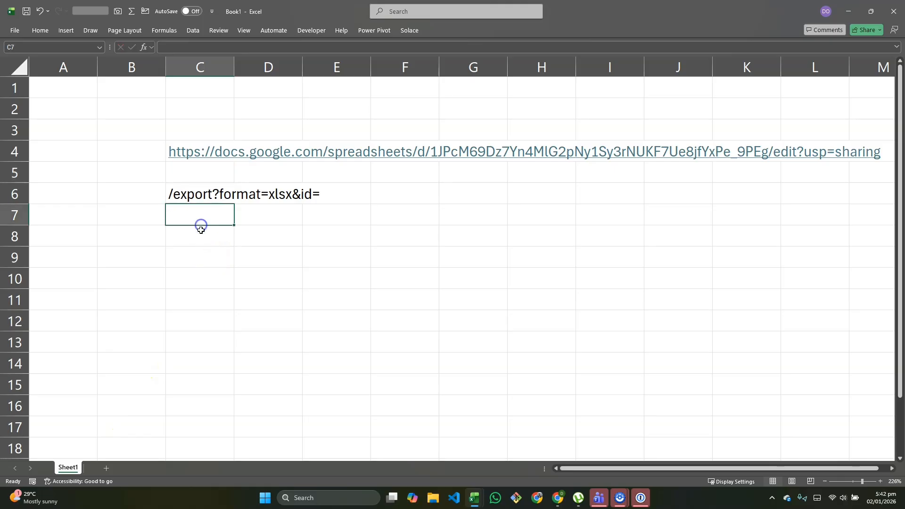
click(201, 233)
key(ctrl+v)
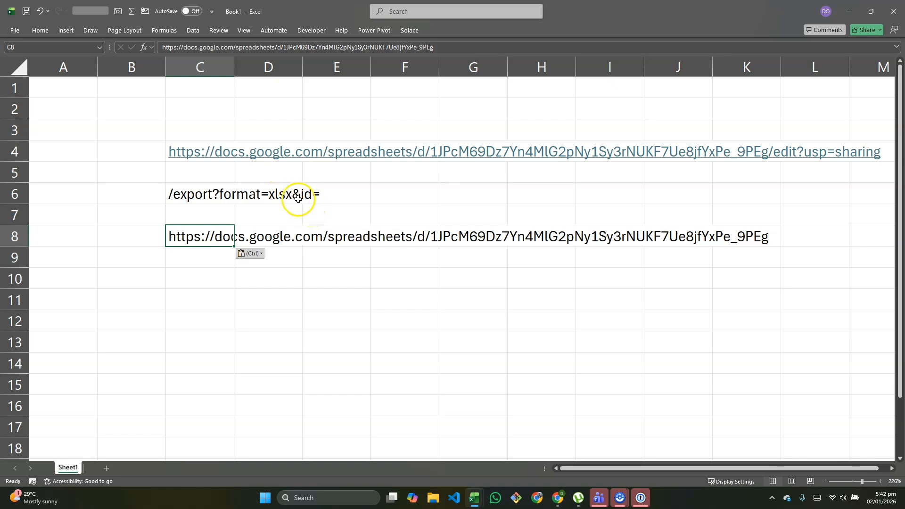
Step: Append the /export?format=xlsx&id= text from C6 to the end of the link in C8
click(216, 198)
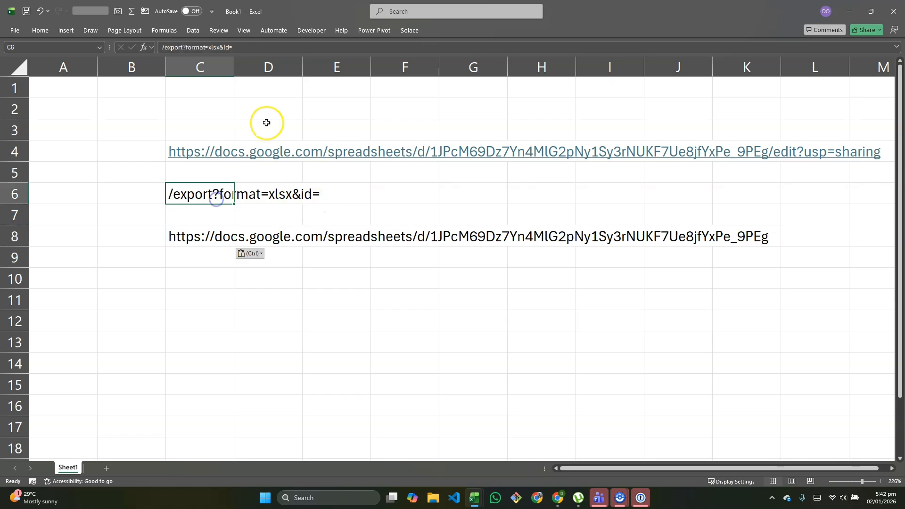
drag(235, 47, 161, 52)
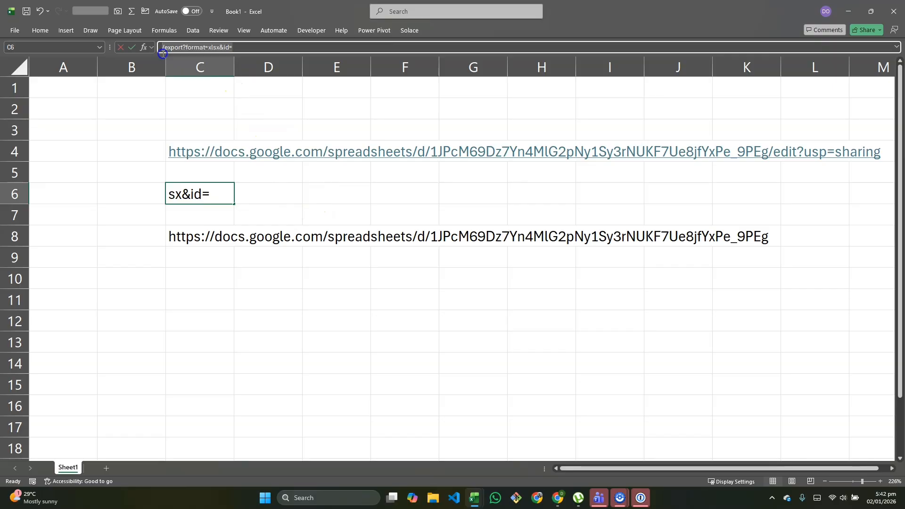
key(ctrl+c)
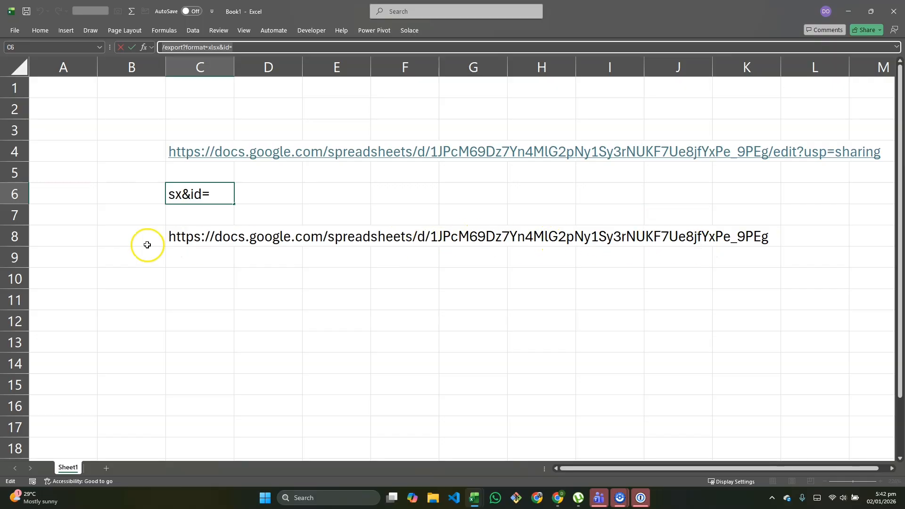
click(175, 236)
click(438, 45)
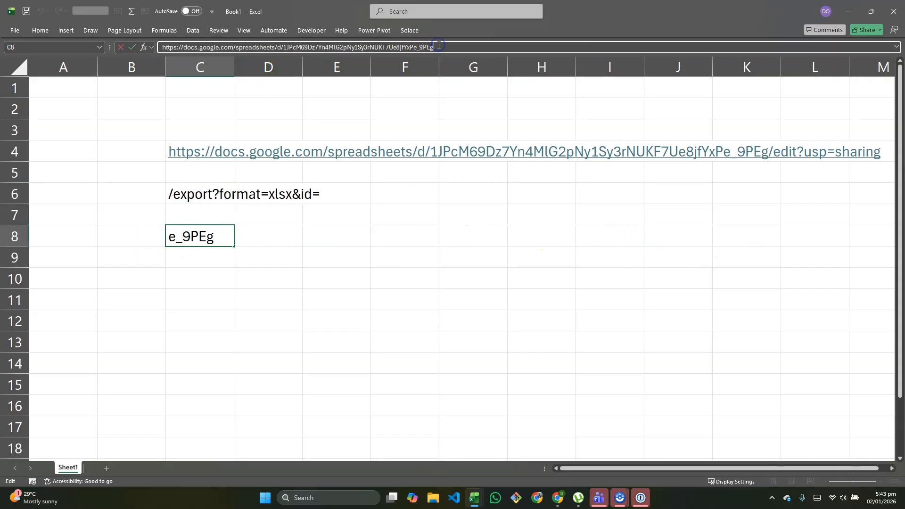
key(ctrl+v)
key(Return)
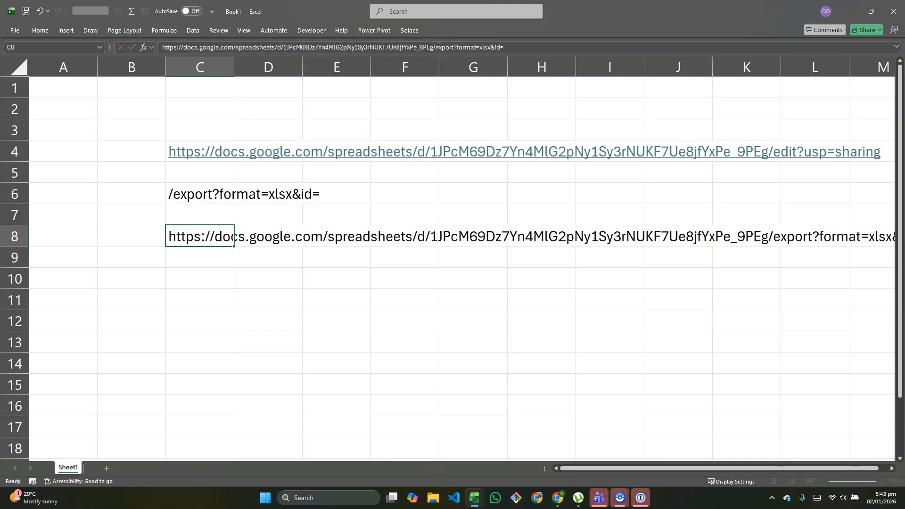
Step: Copy the spreadsheet ID from within the C8 link and append it after "id=" at the end of that link
scroll(464, 329, right, 3)
scroll(464, 329, right, 2)
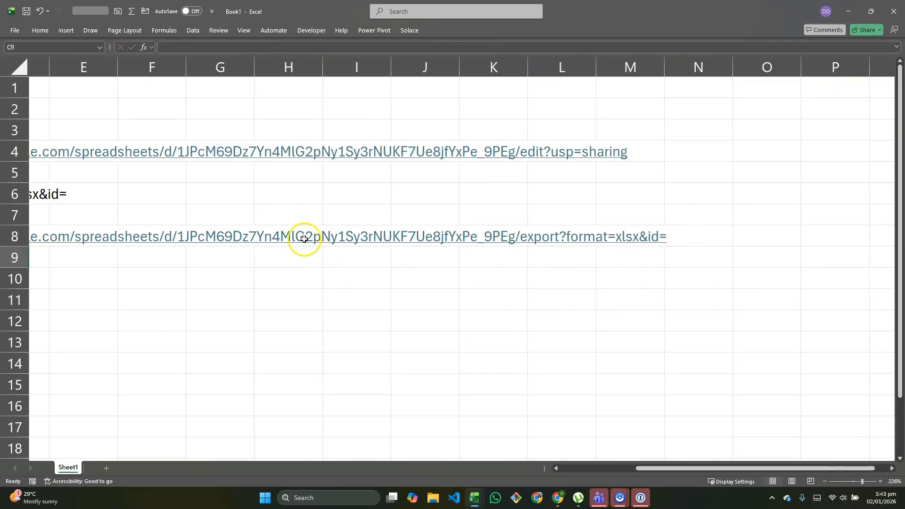
scroll(261, 246, left, 1)
scroll(260, 246, left, 2)
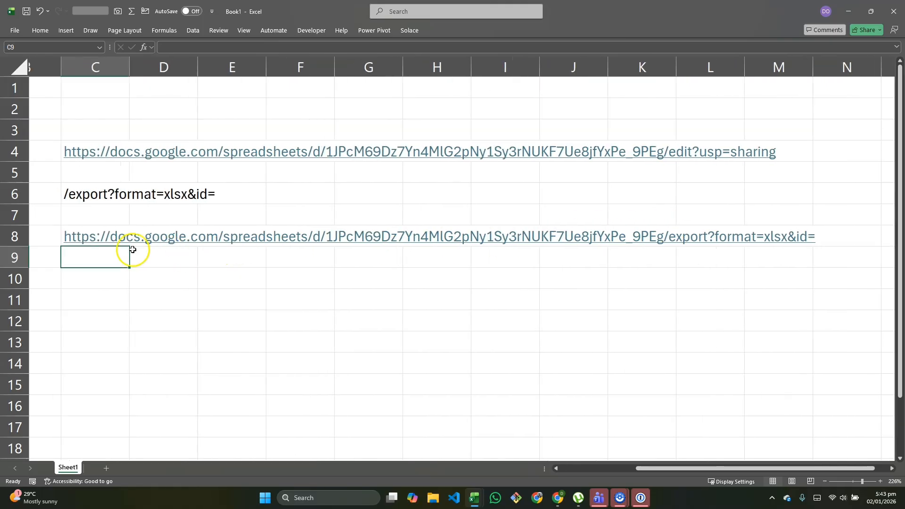
key(Up)
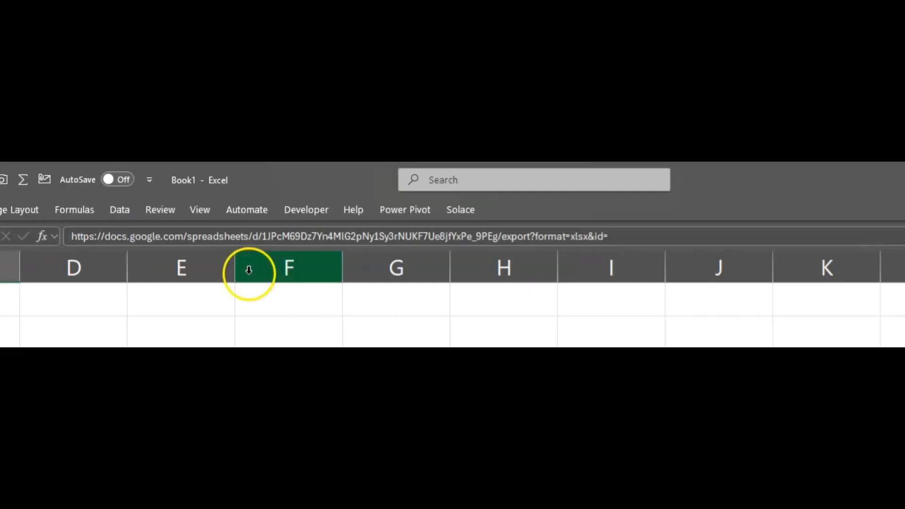
drag(262, 236, 497, 238)
click(262, 237)
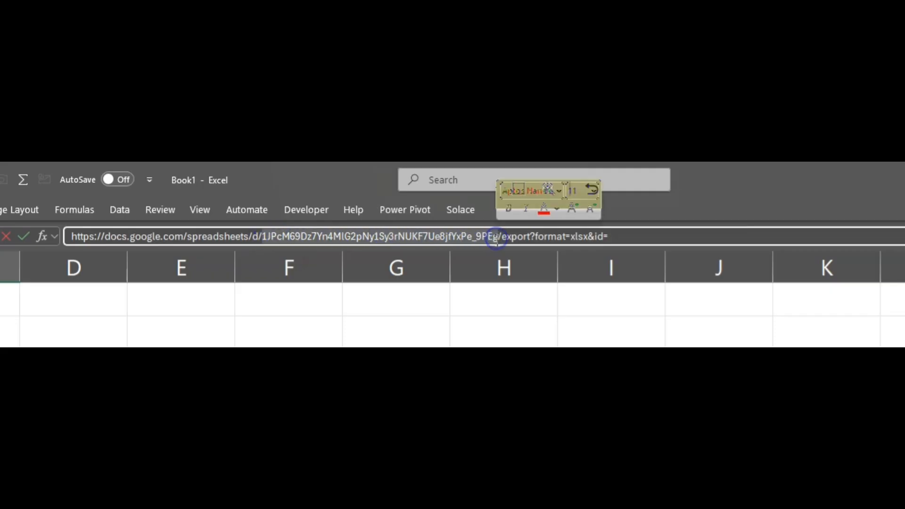
click(611, 236)
key(ctrl+v)
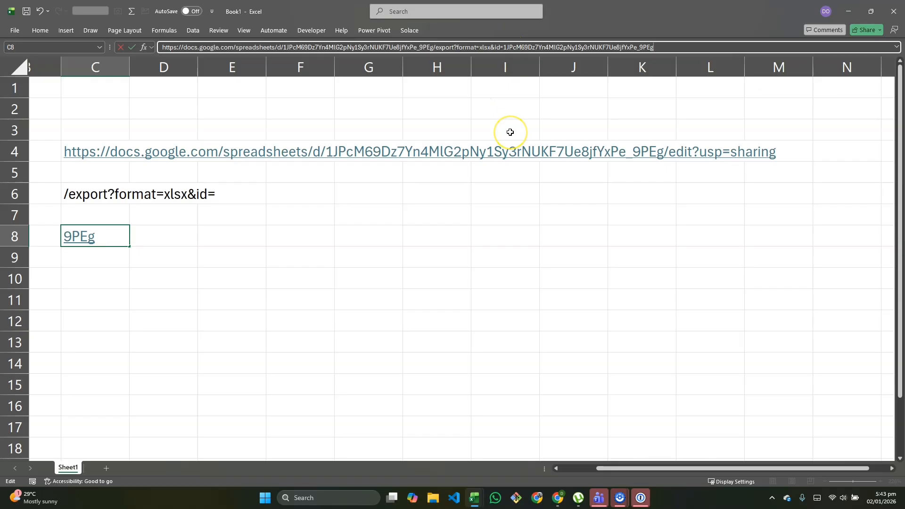
key(Return)
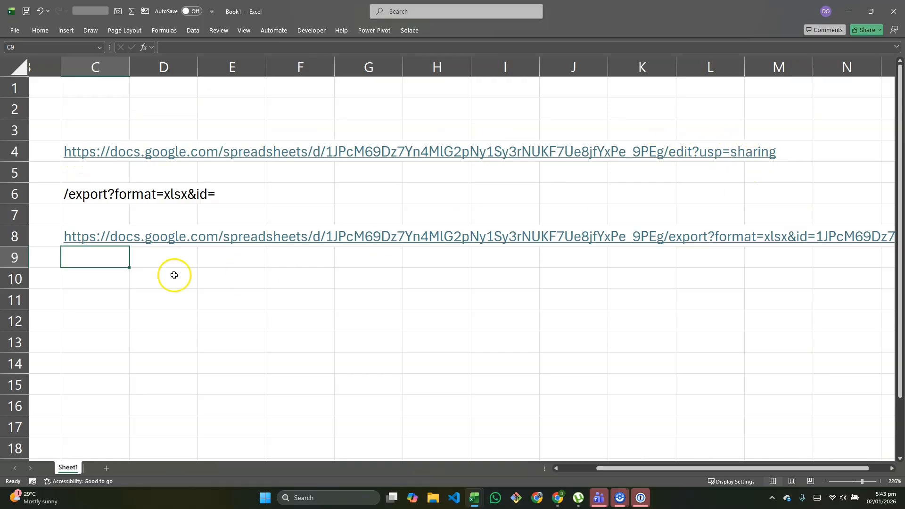
Step: Review the full export link in C8 and copy its entire text
scroll(673, 248, right, 5)
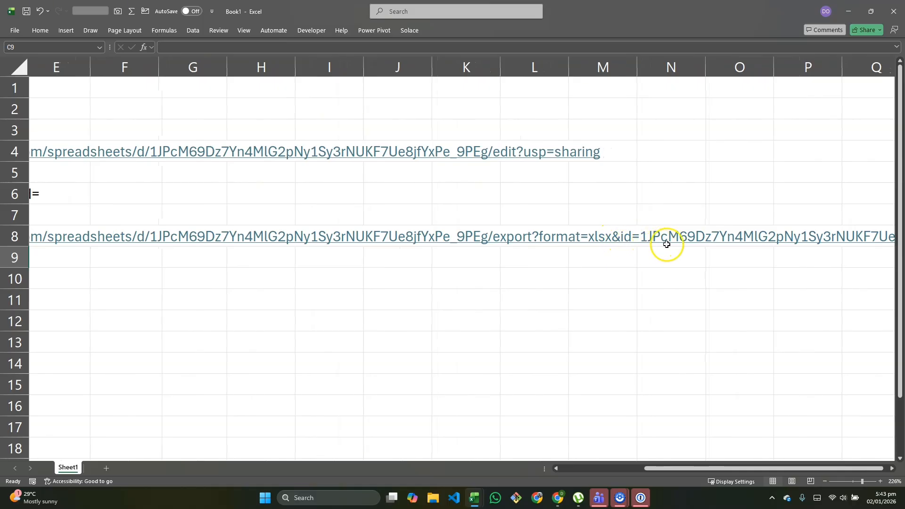
scroll(666, 239, right, 3)
scroll(692, 247, down, 1)
scroll(246, 248, left, 2)
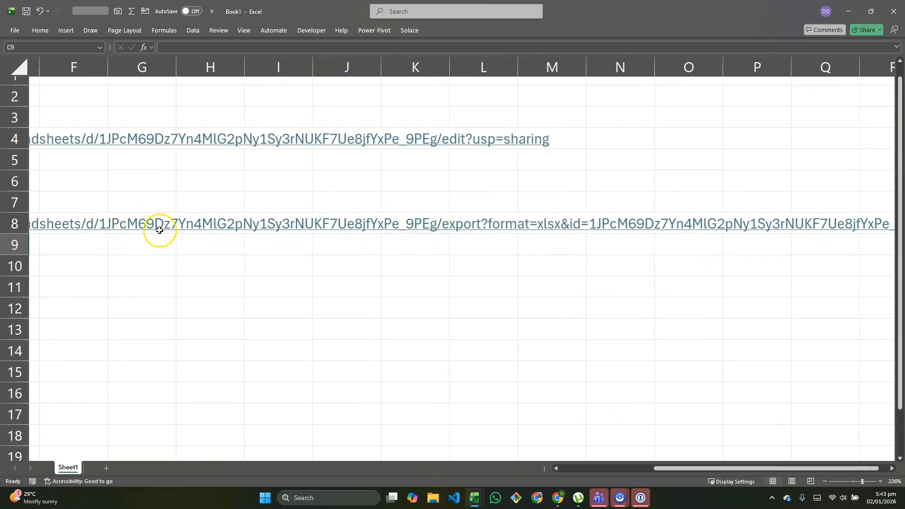
scroll(544, 241, right, 6)
scroll(281, 244, left, 10)
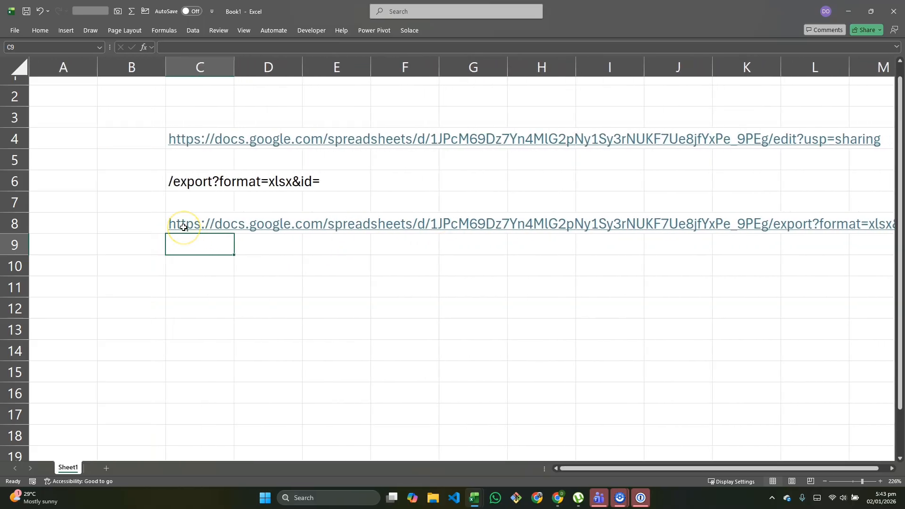
click(184, 227)
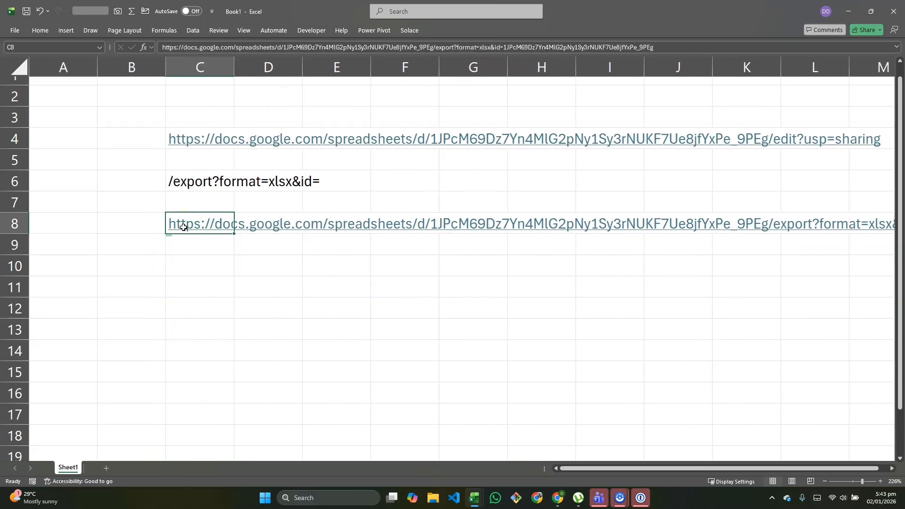
click(657, 47)
key(ctrl+a)
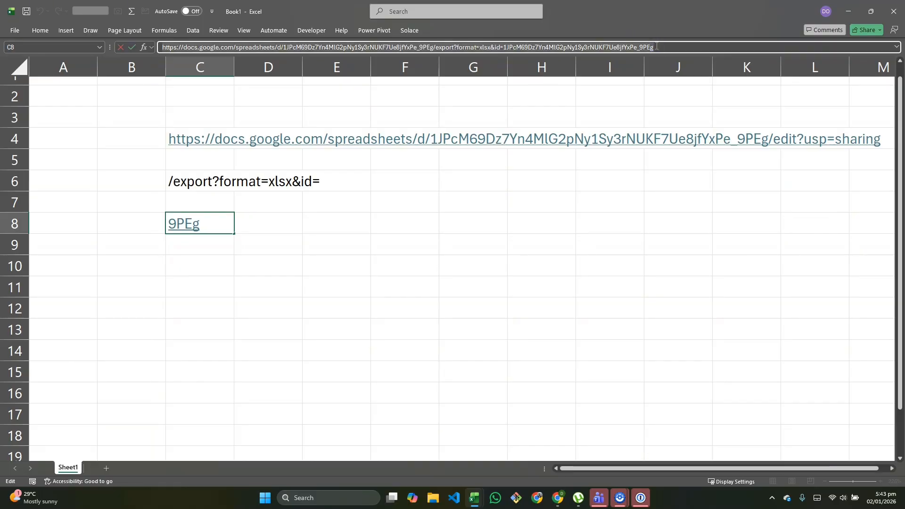
key(Escape)
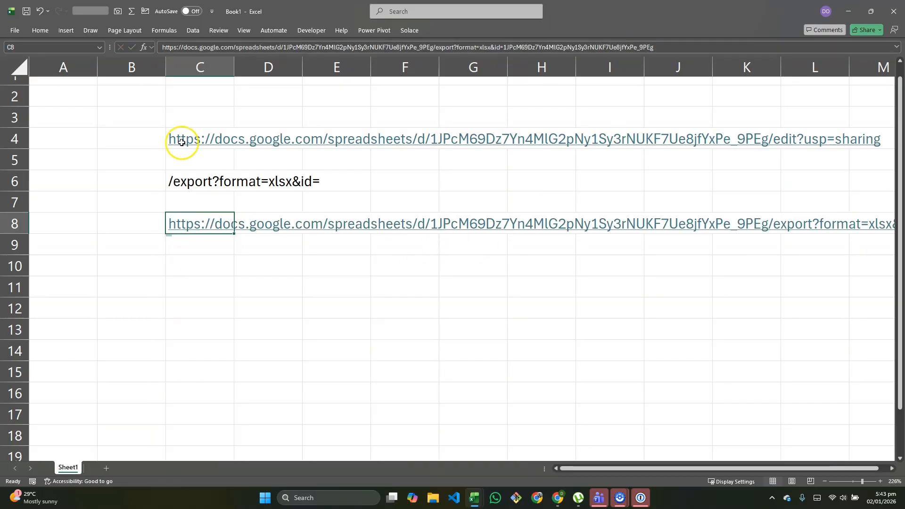
Step: Start a data import from the web using the copied Google Sheets export link as the URL
click(193, 31)
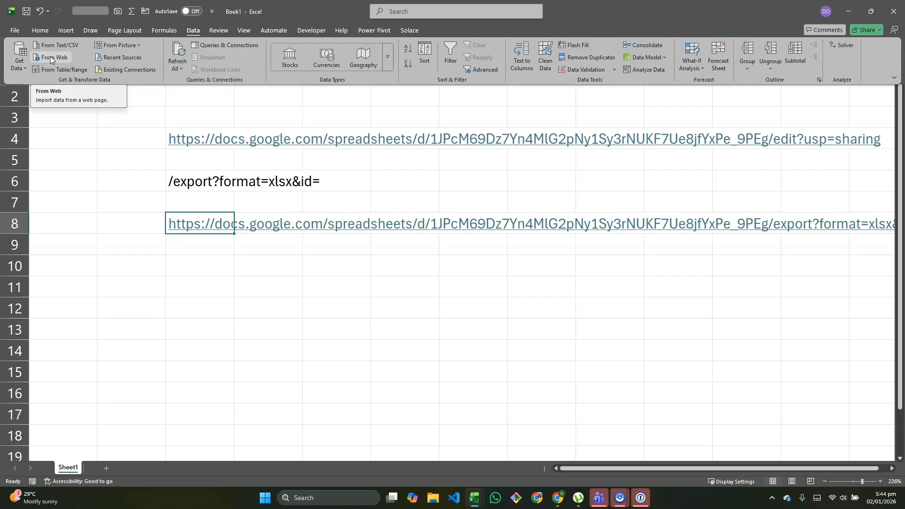
click(52, 60)
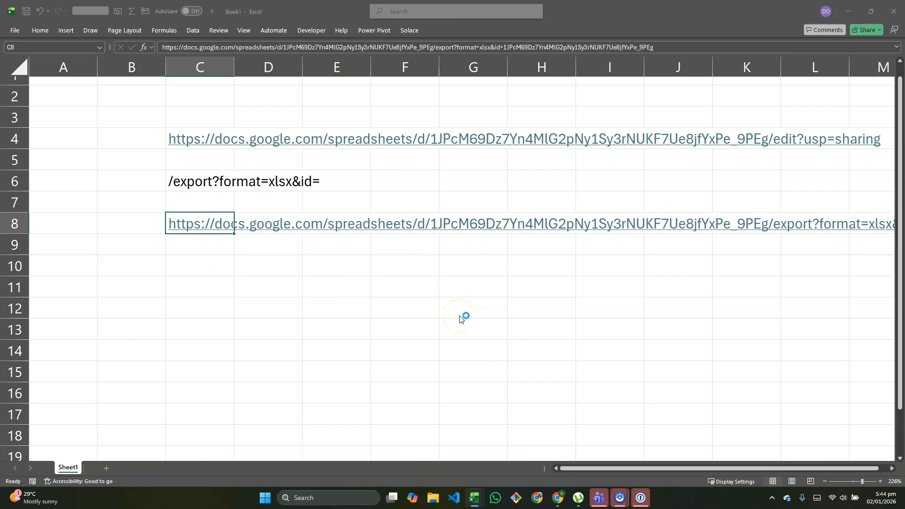
key(ctrl+v)
click(555, 276)
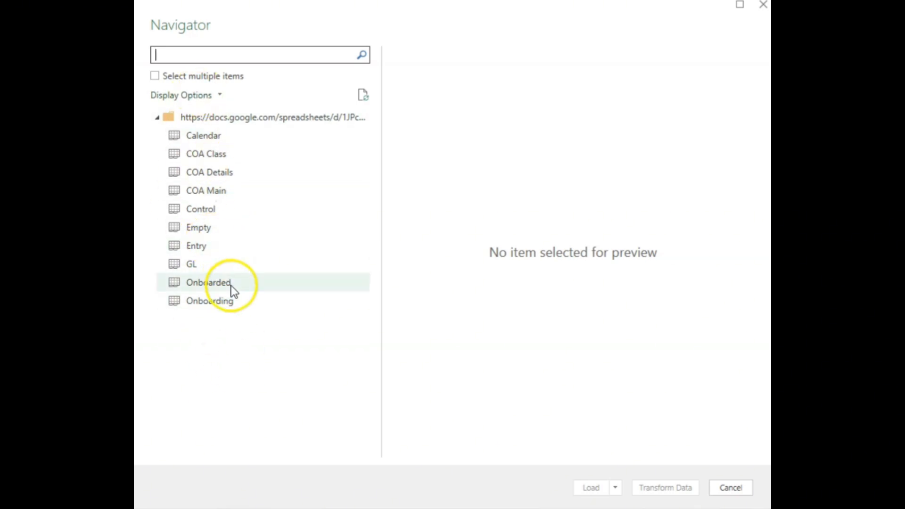
Step: Enable multiple selection, select the COA Class, COA Details and COA Main sheets for import, and preview the GL sheet's data
click(155, 76)
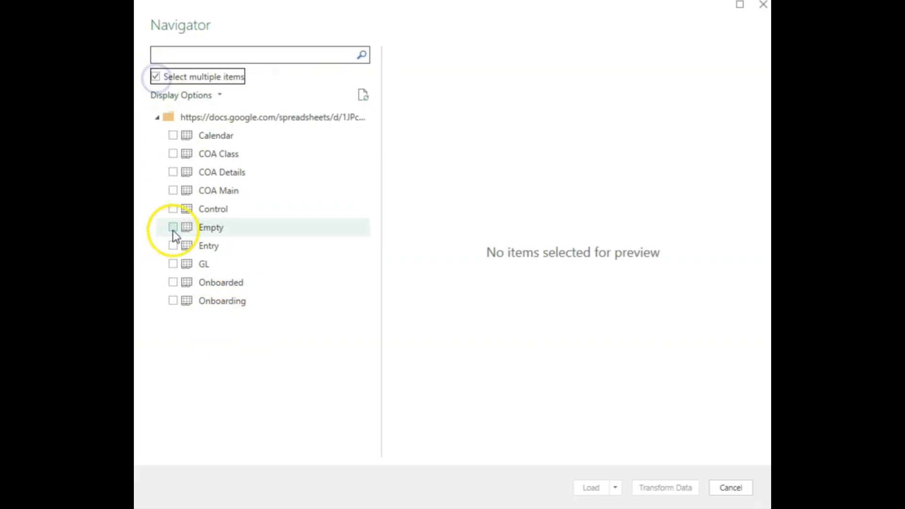
click(172, 154)
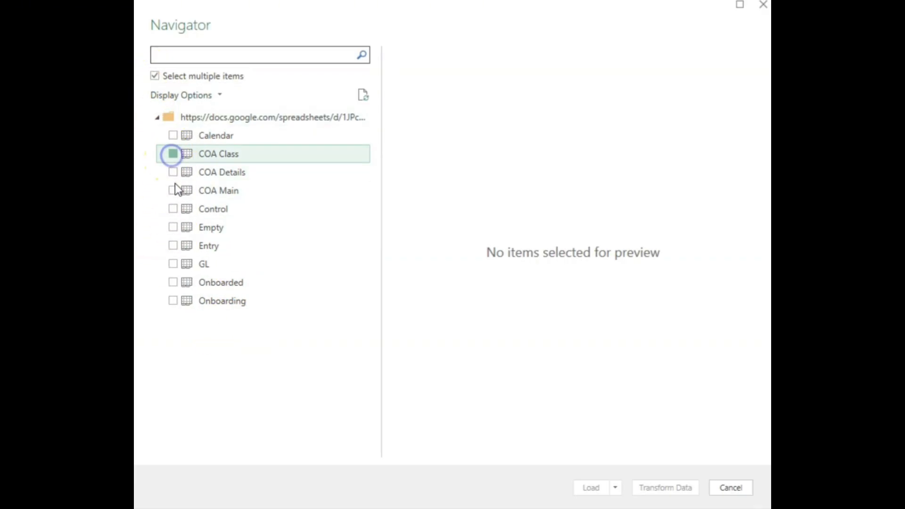
click(172, 172)
click(173, 191)
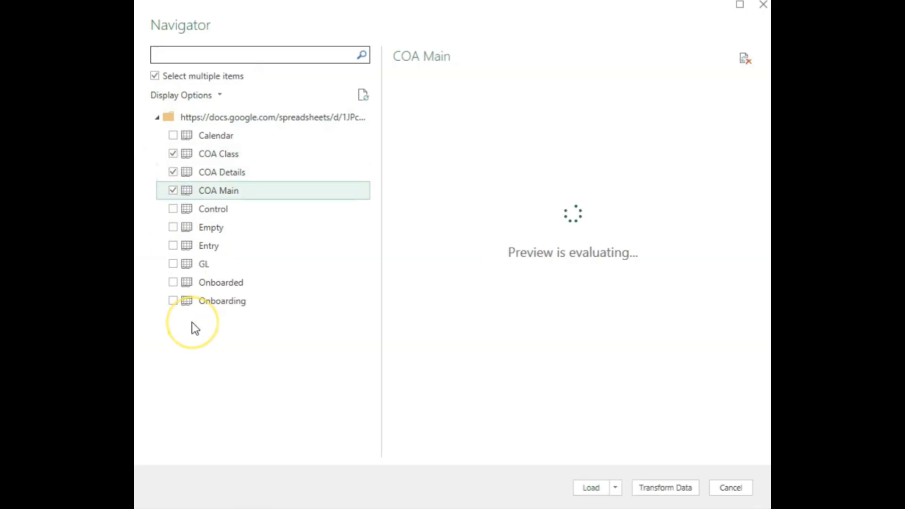
click(171, 268)
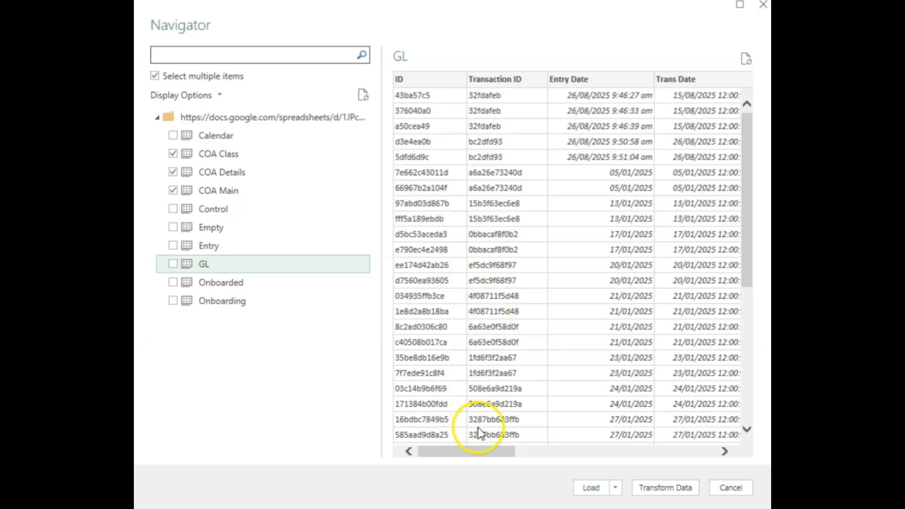
mouse_move(473, 448)
mouse_down()
mouse_move(686, 467)
mouse_move(466, 458)
mouse_up()
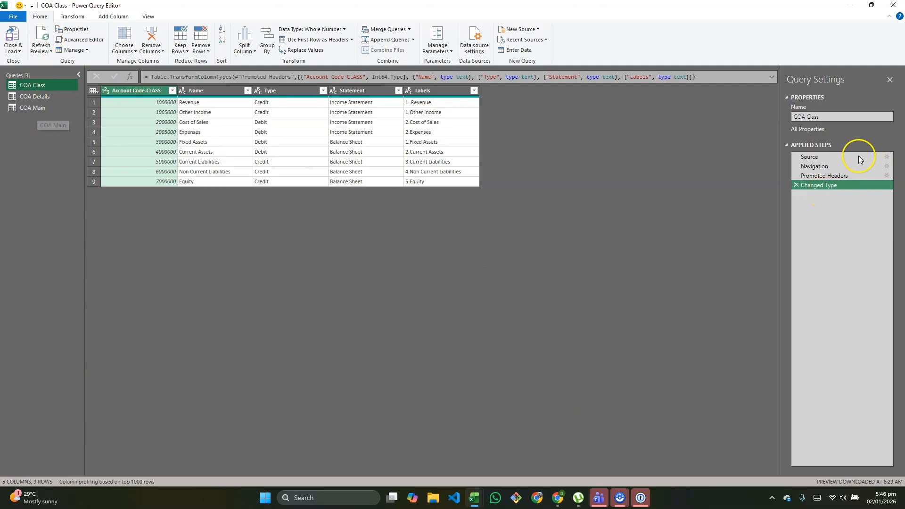
Step: Examine the Source and Navigation applied steps of the COA Class query
click(810, 157)
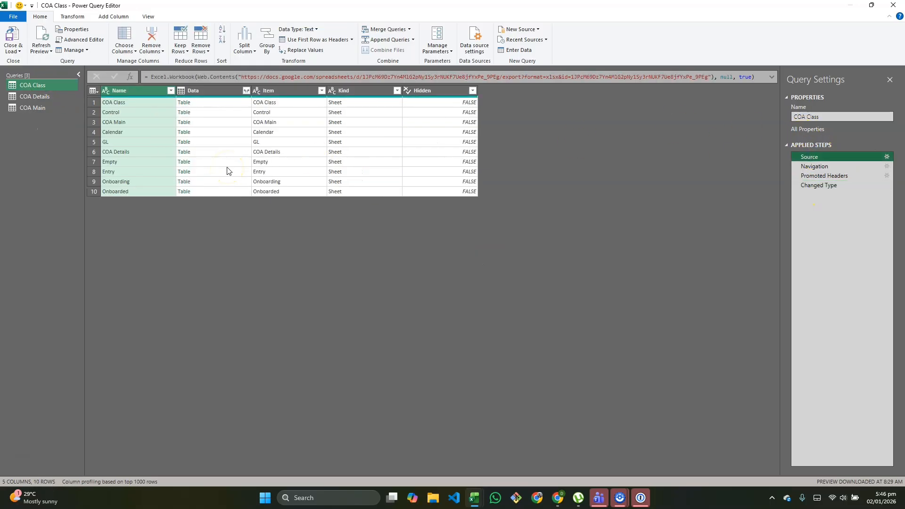
click(832, 168)
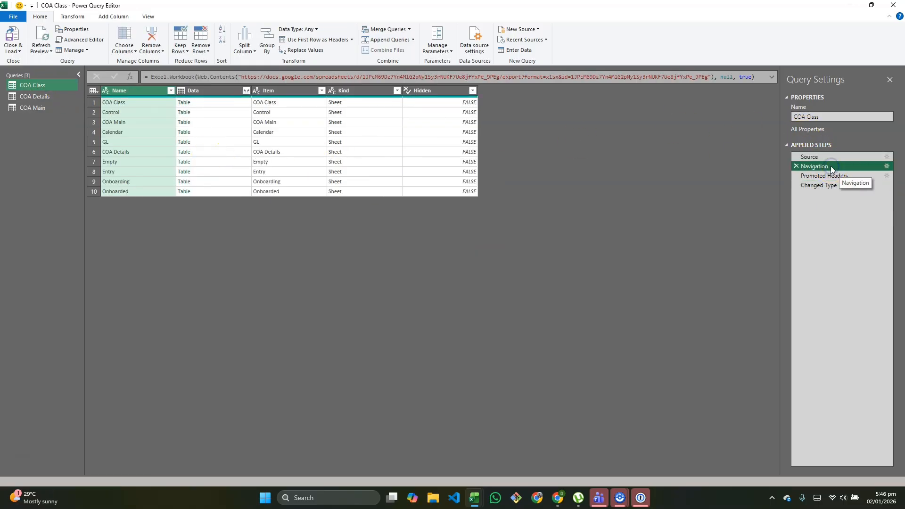
click(818, 157)
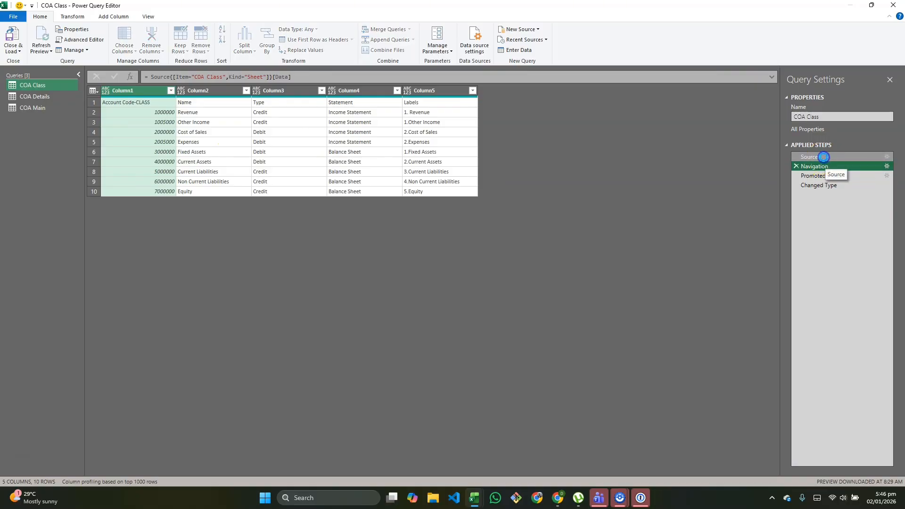